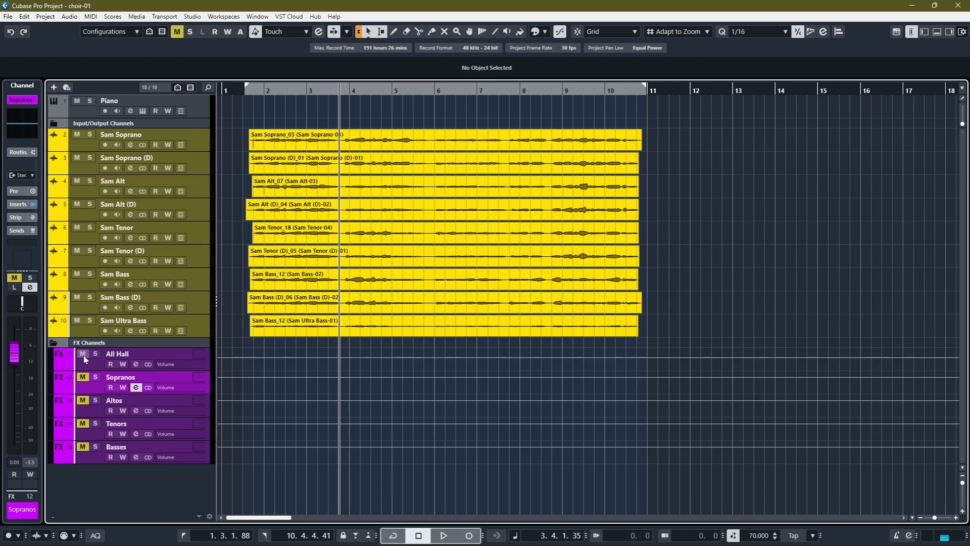
- Play the choir through the unmuted All Hall reverb channel and view its AIR Studios Reverb settings
click(83, 355)
key(space)
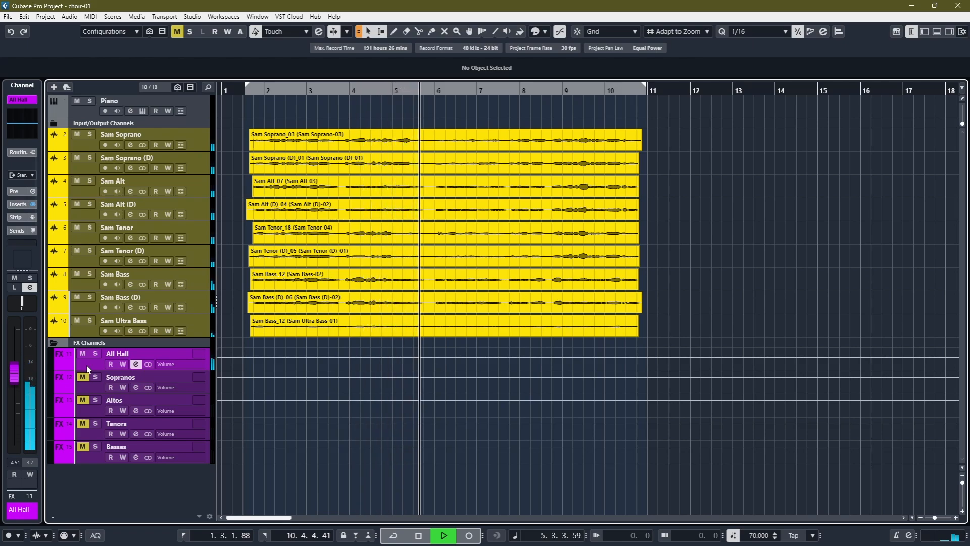
key(space)
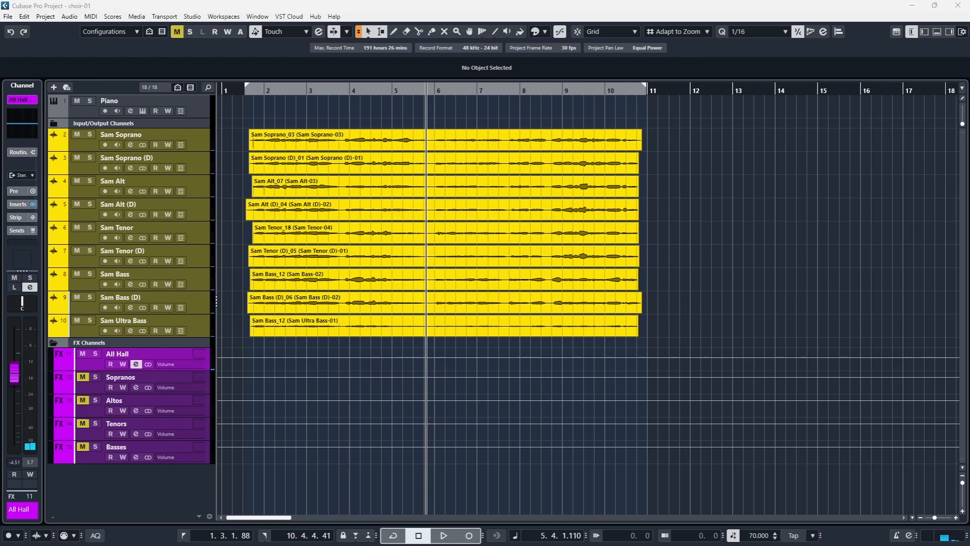
drag(969, 71, 364, 60)
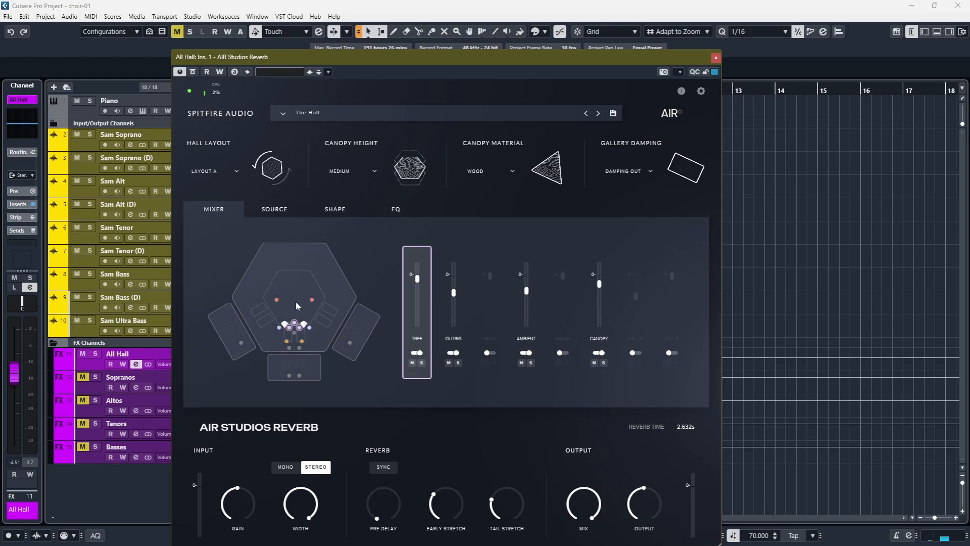
click(715, 58)
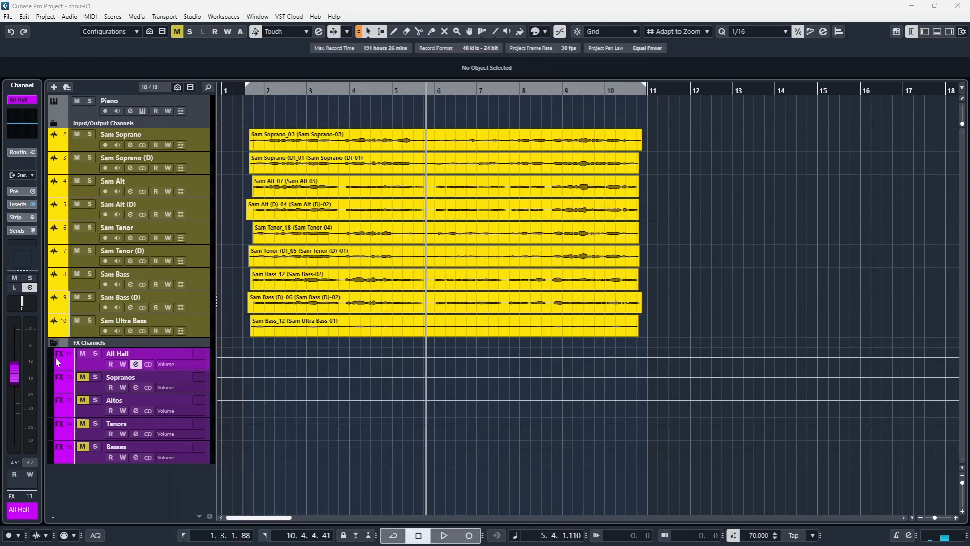
- Mute the All Hall reverb channel and toggle the mutes of the Altos and Basses reverb channels
click(81, 355)
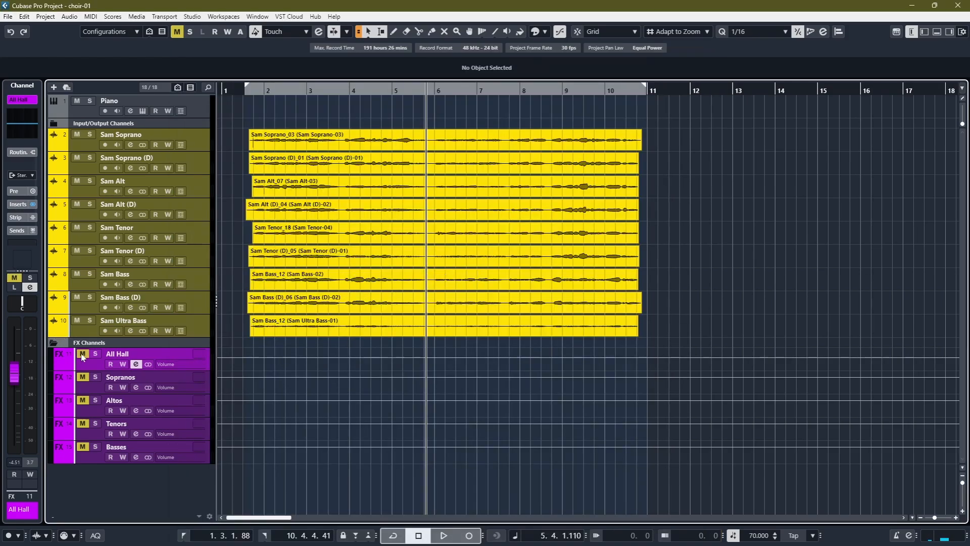
click(82, 401)
click(82, 446)
click(200, 389)
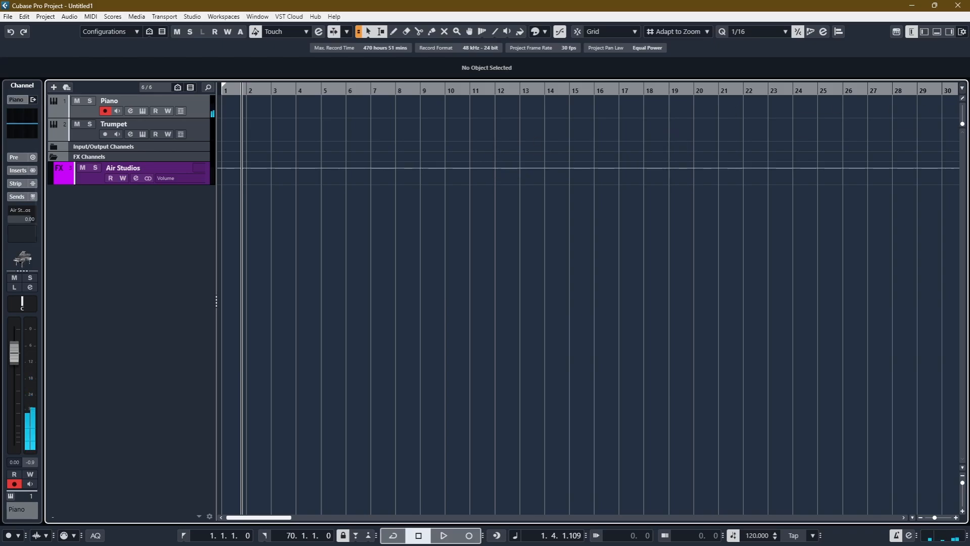
- Reposition and resize the AIR Studios Reverb window of the Air Studios FX channel
drag(969, 53, 377, 14)
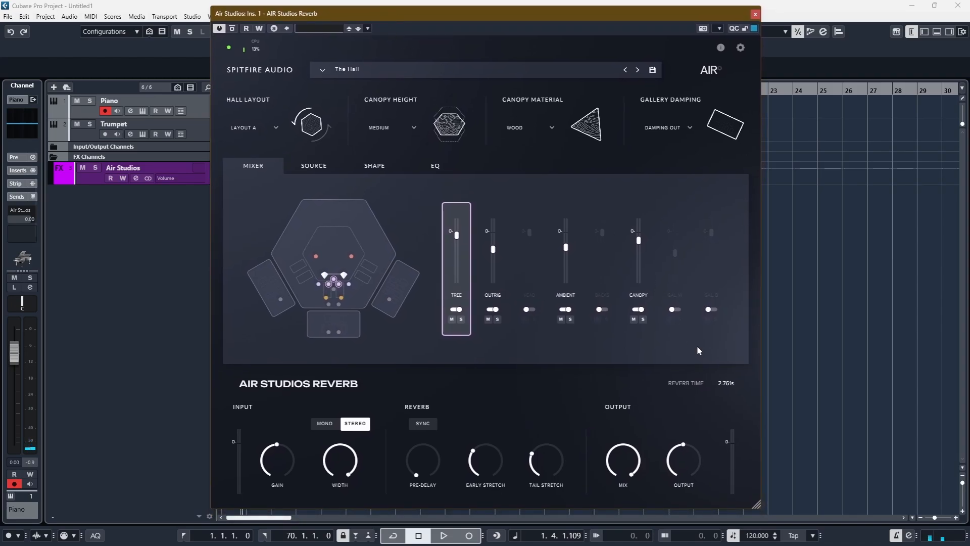
drag(756, 505, 693, 453)
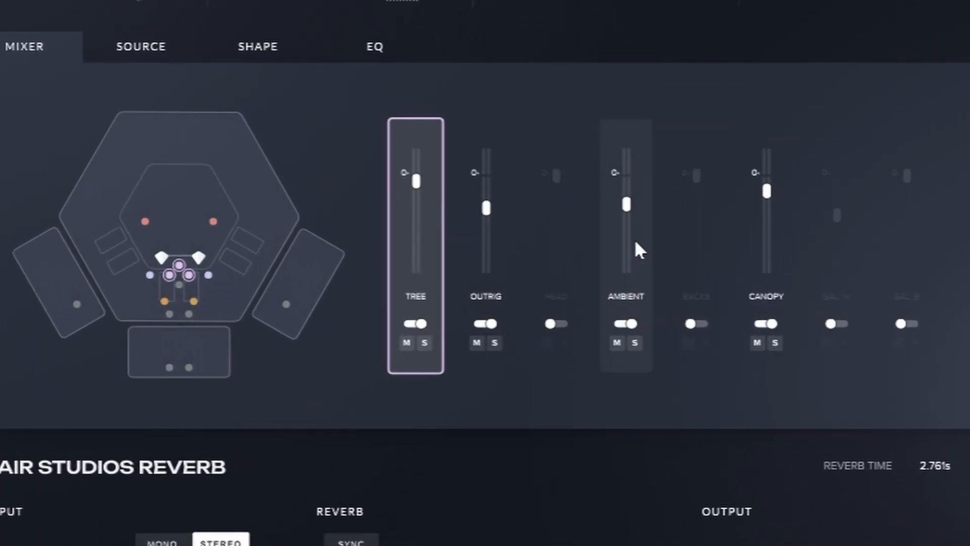
- Highlight the Outrig microphones in the hall view and lower the Ambient microphone level
click(477, 245)
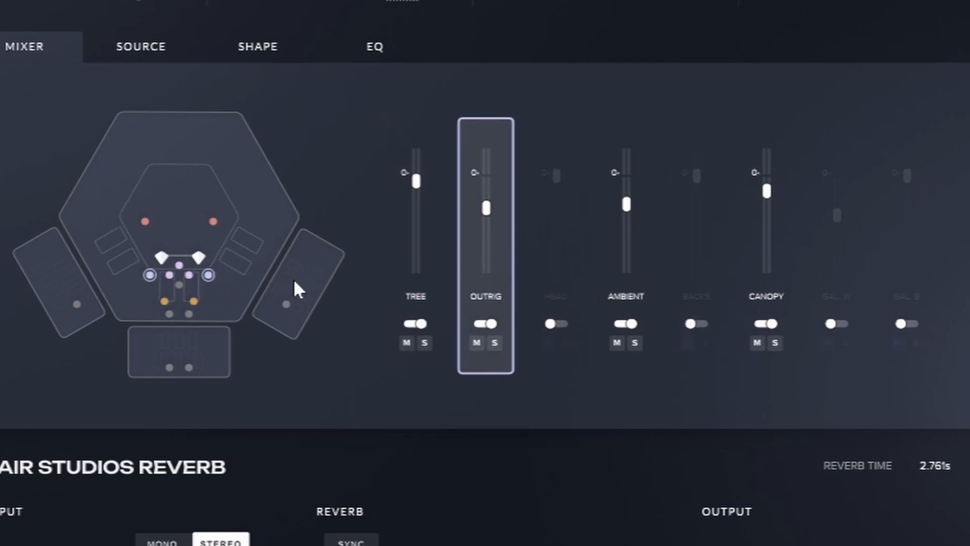
click(627, 245)
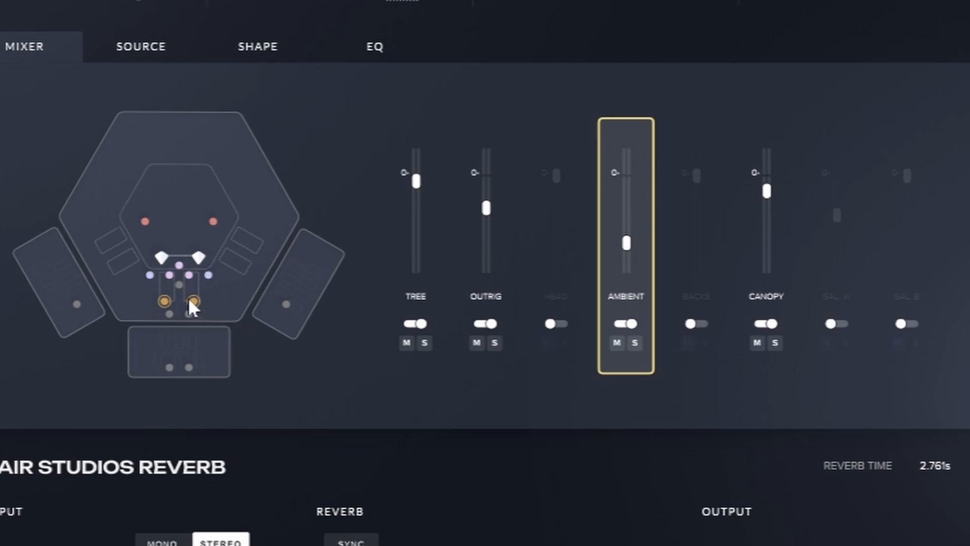
- Enable and unmute the Head microphone, and turn it off again
click(560, 323)
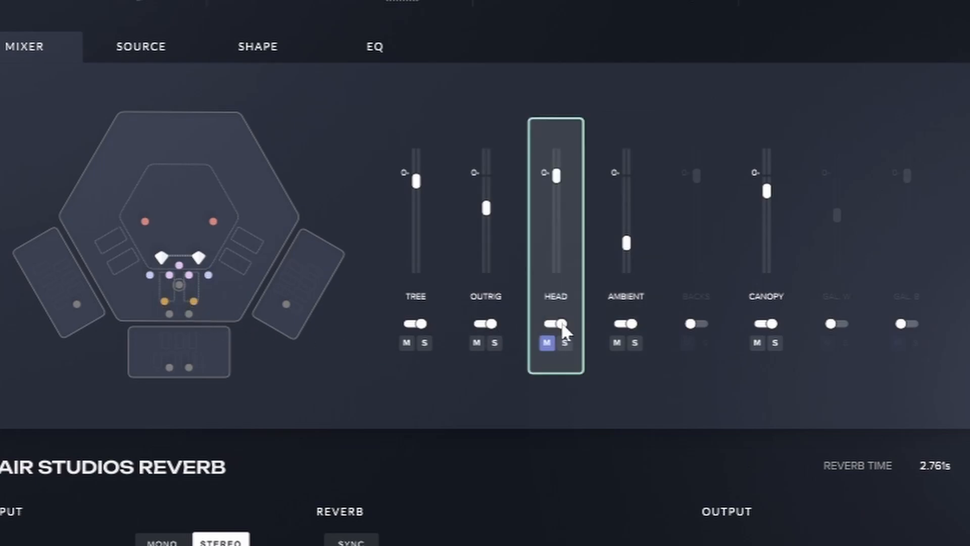
click(547, 342)
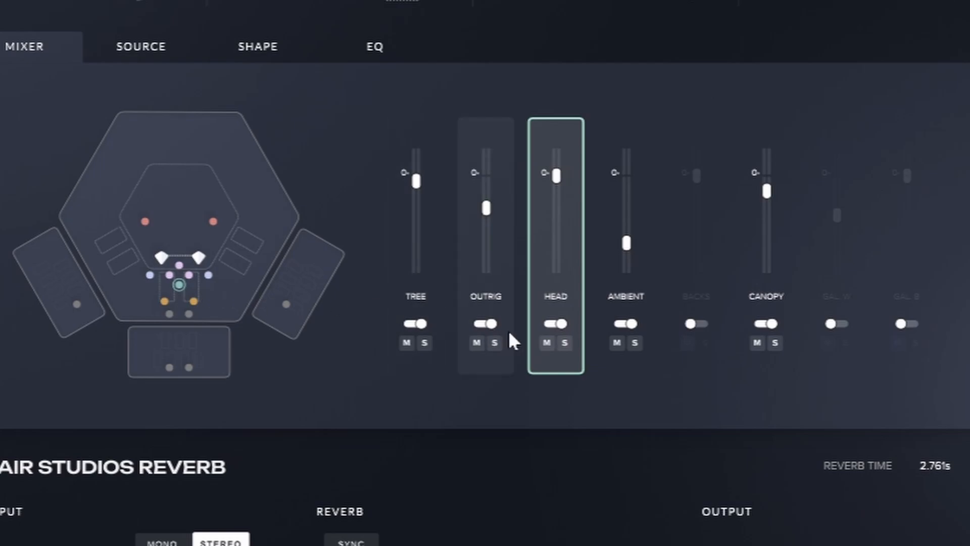
click(552, 323)
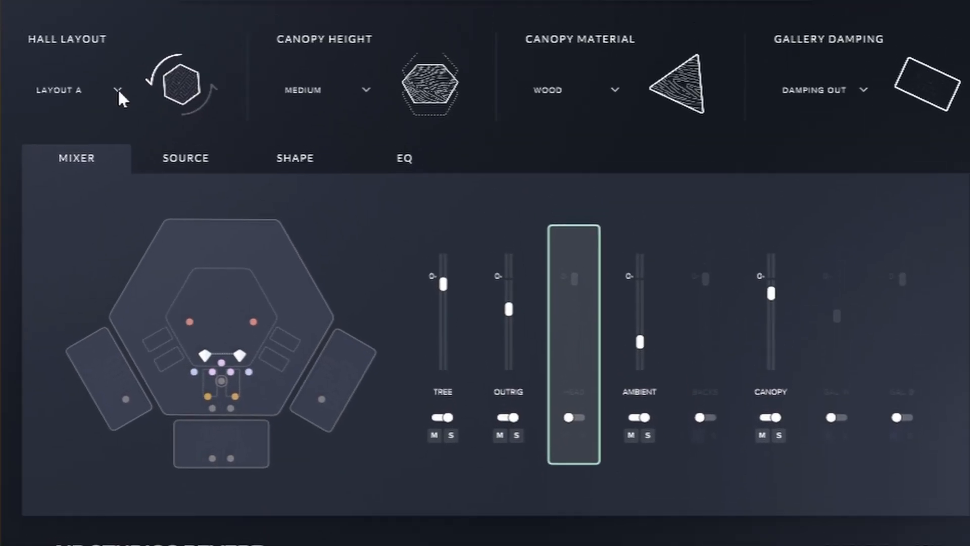
- Switch the hall layout to Layout B and back to Layout A
click(117, 89)
click(92, 165)
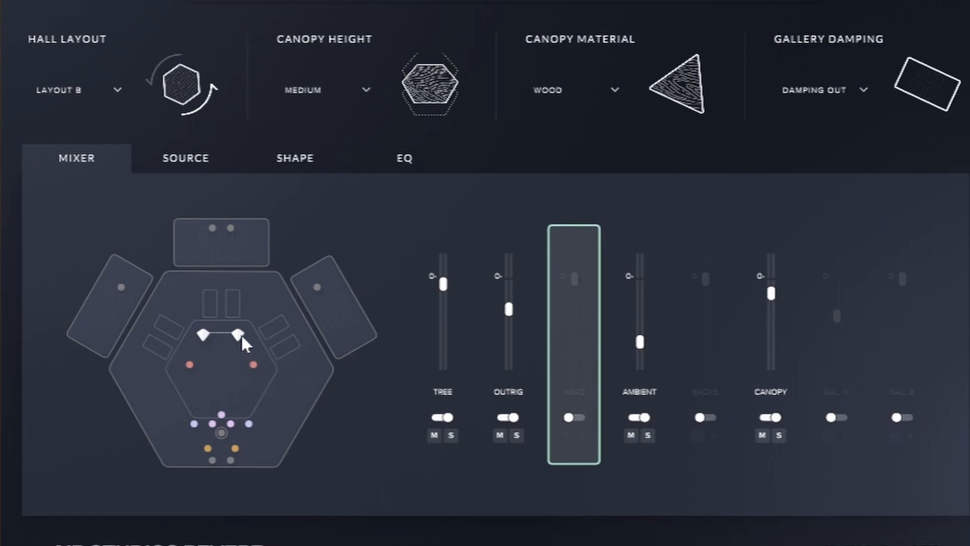
click(115, 87)
click(79, 130)
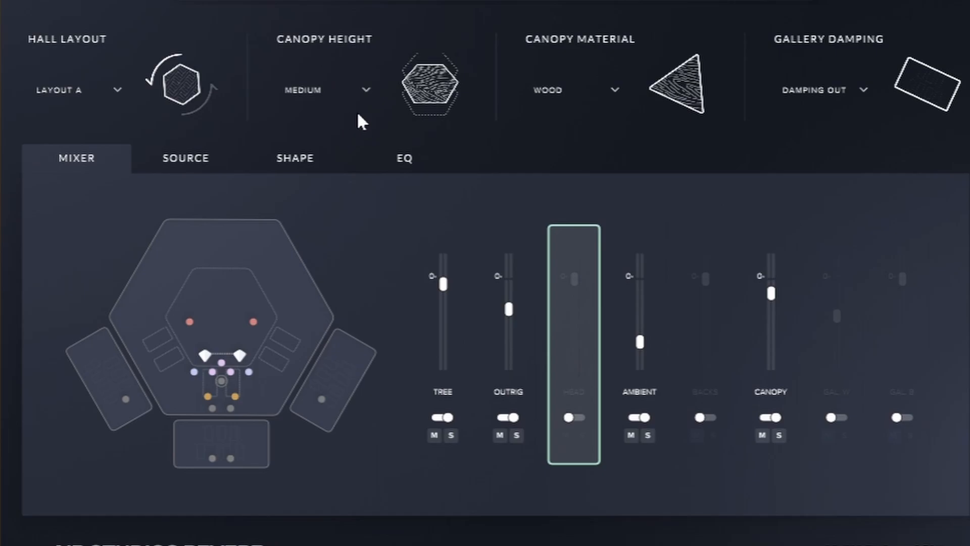
- Examine the available options for canopy height, canopy material and gallery damping
click(365, 89)
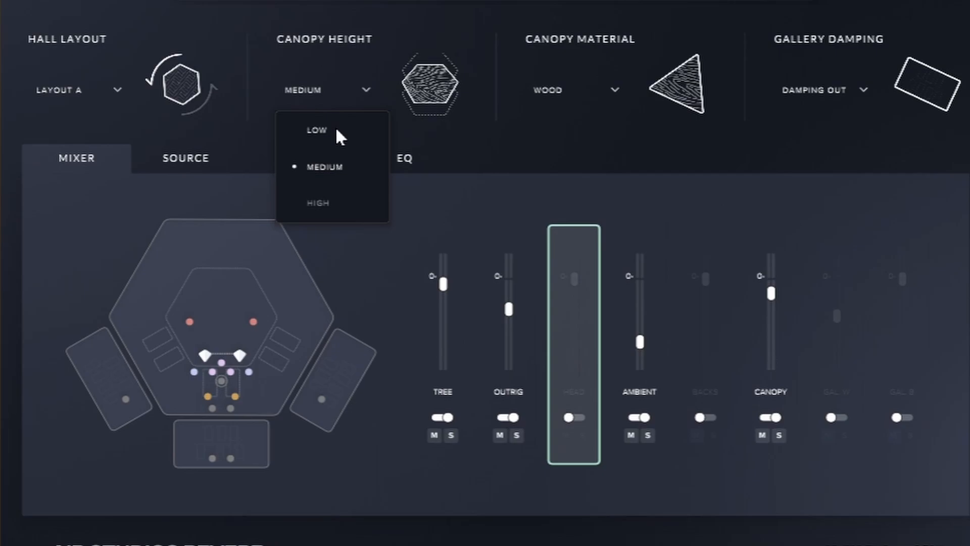
click(469, 142)
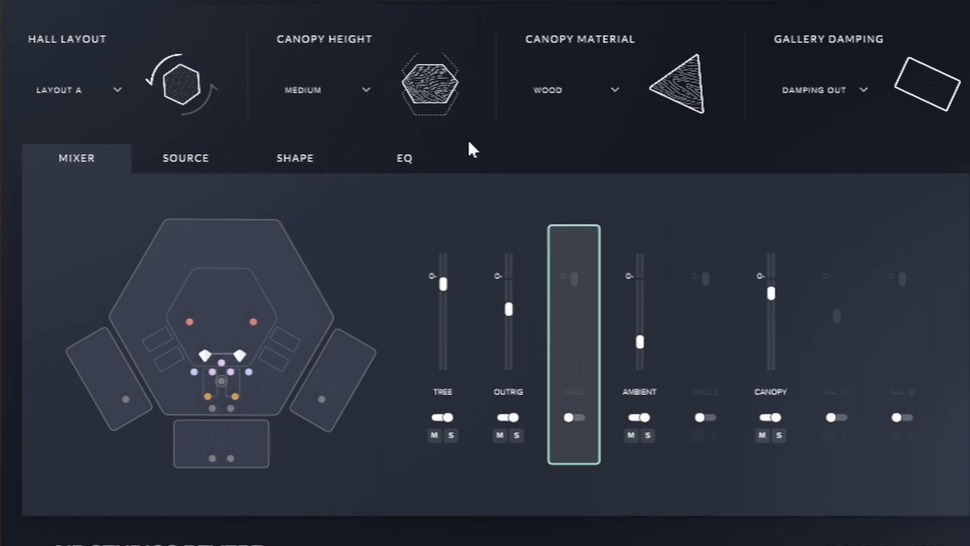
click(614, 91)
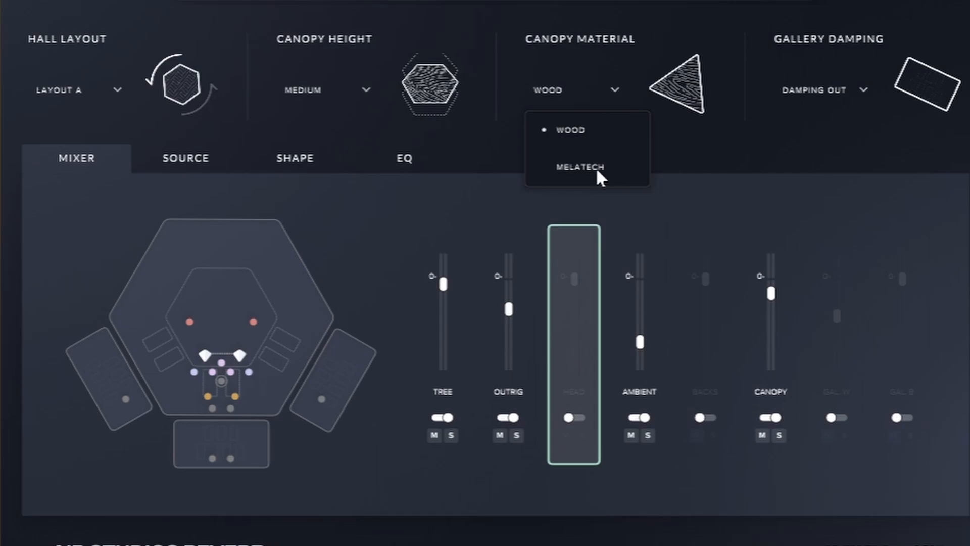
click(681, 144)
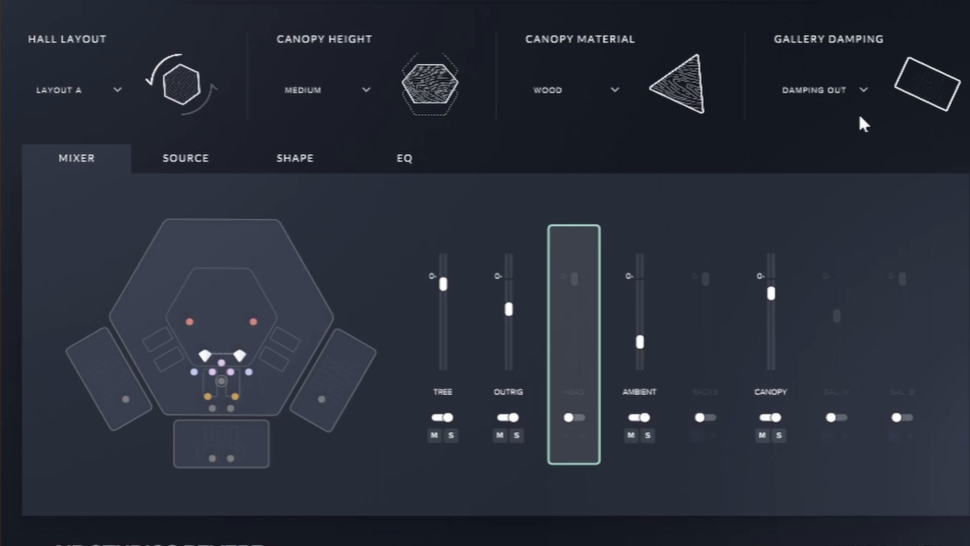
click(862, 90)
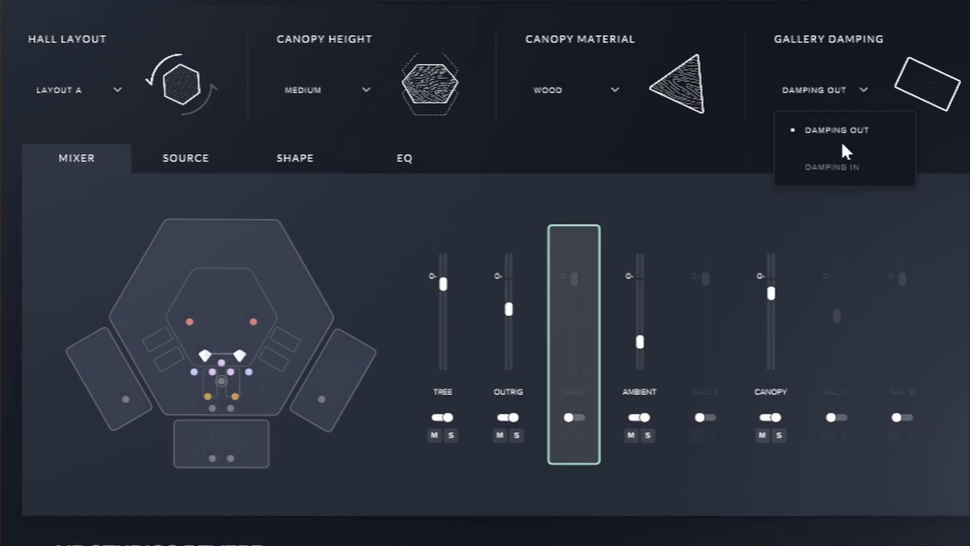
click(832, 169)
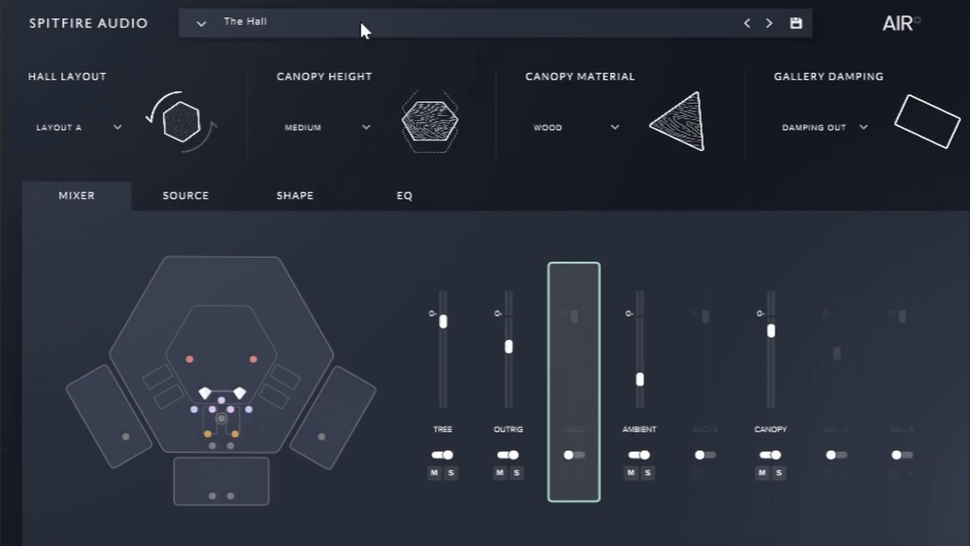
- View the preset browser's instrument families and factory presets, and close it without loading one
click(359, 21)
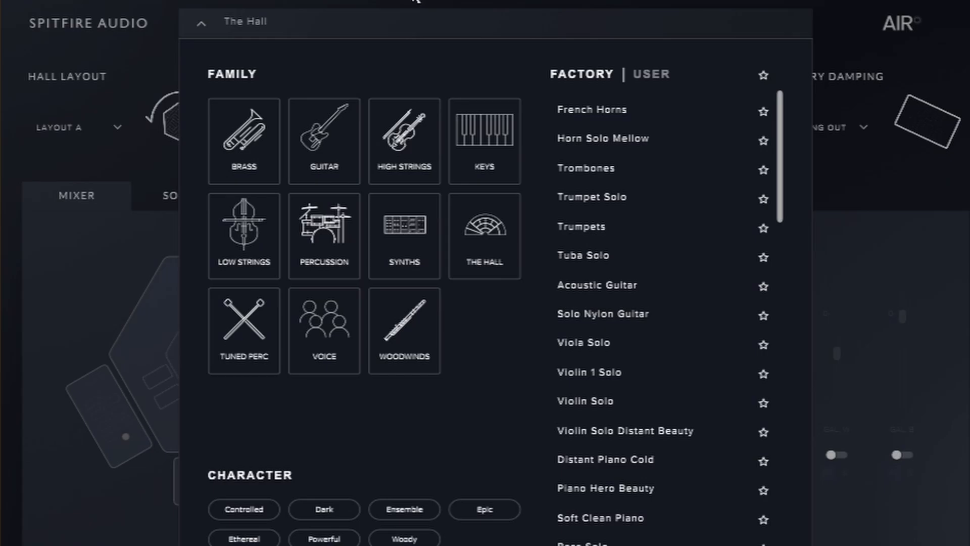
click(412, 0)
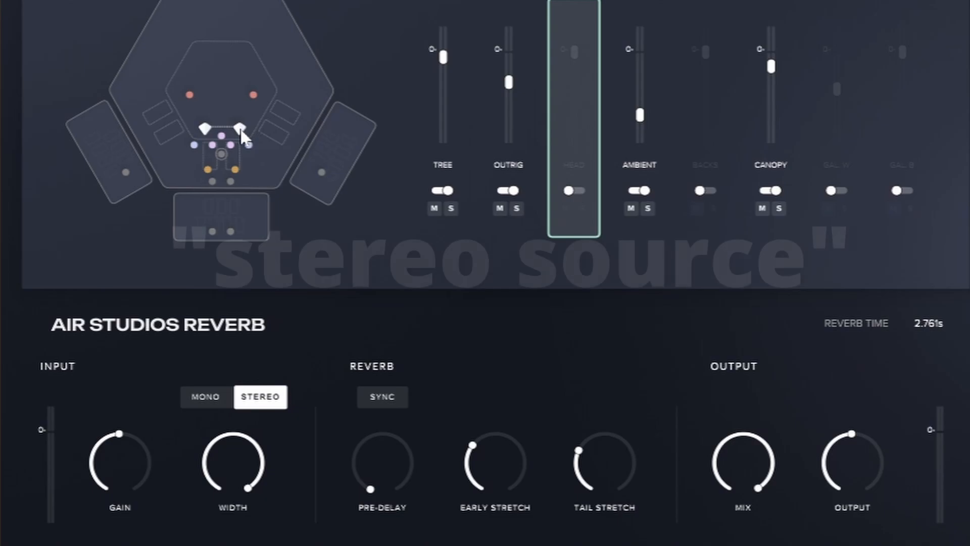
- Move the stereo source to the far end of the hall and back, and switch the input to mono and back to stereo
drag(240, 130, 184, 19)
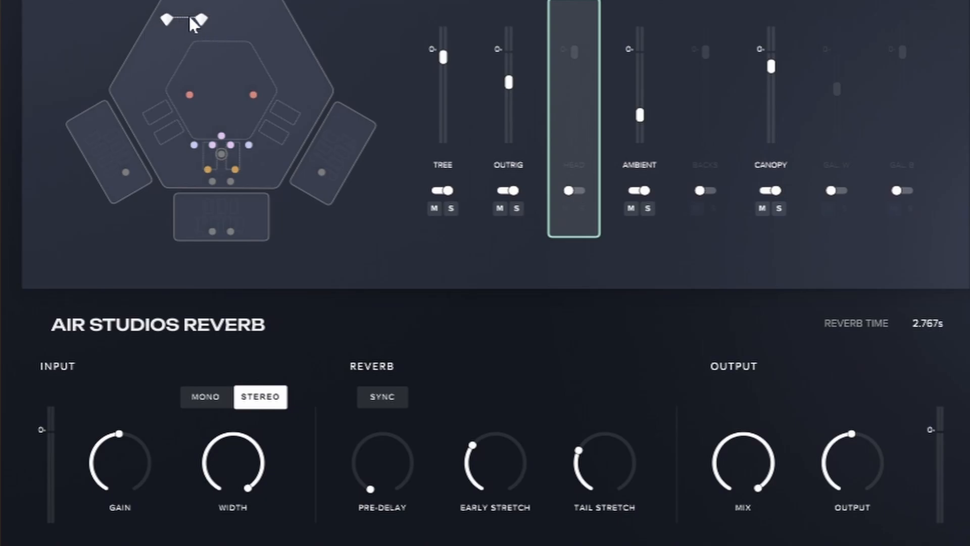
drag(202, 20, 240, 125)
click(212, 395)
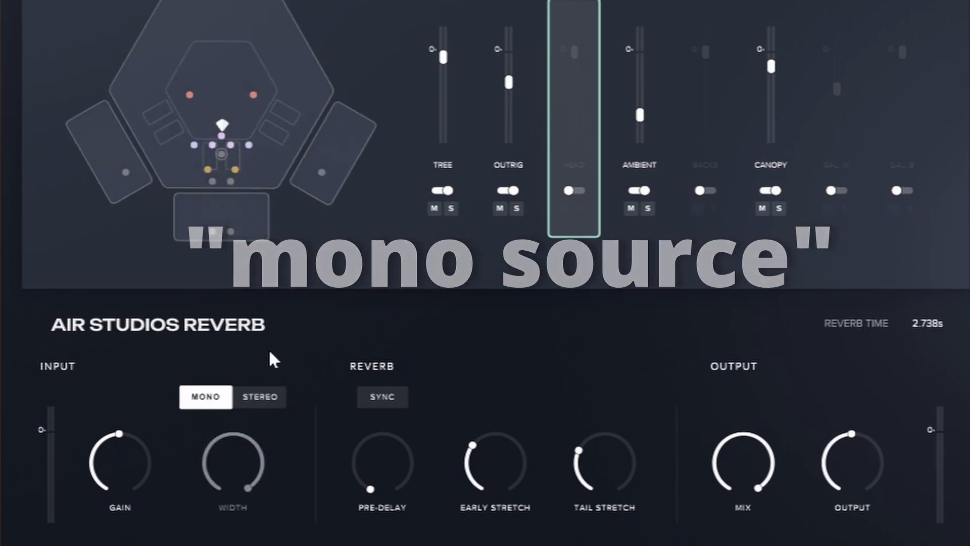
click(269, 397)
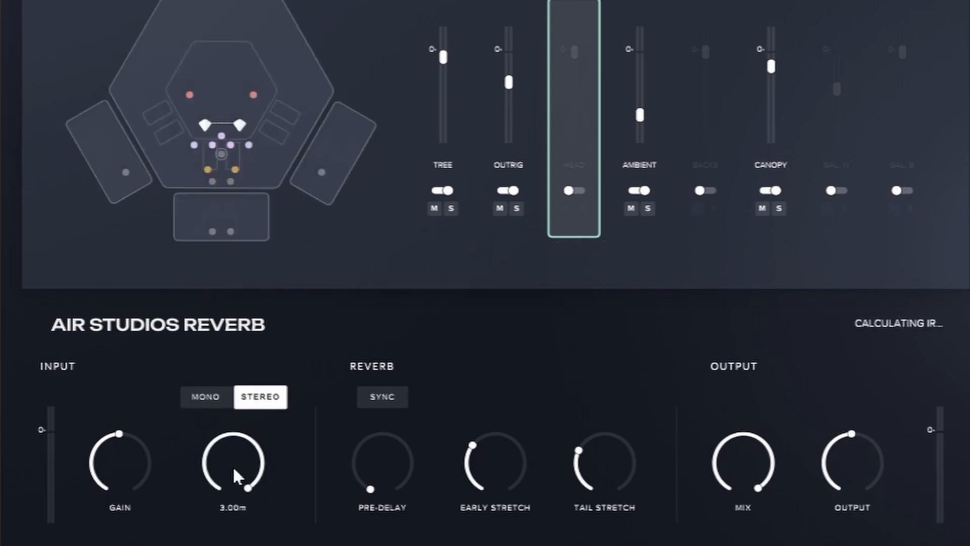
- Narrow the input width of the stereo source and return it to 3.00 m
scroll(233, 469, down, 5)
scroll(232, 465, down, 5)
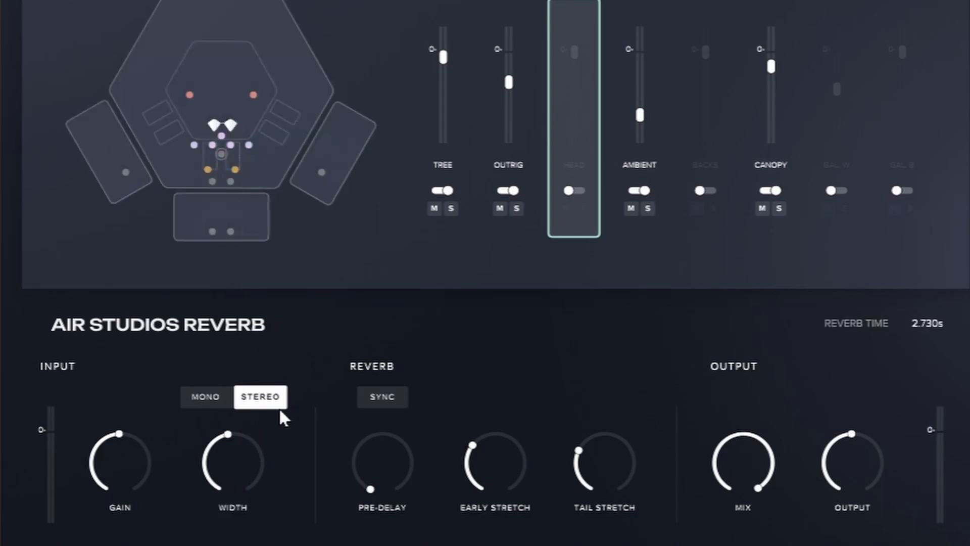
scroll(250, 457, up, 10)
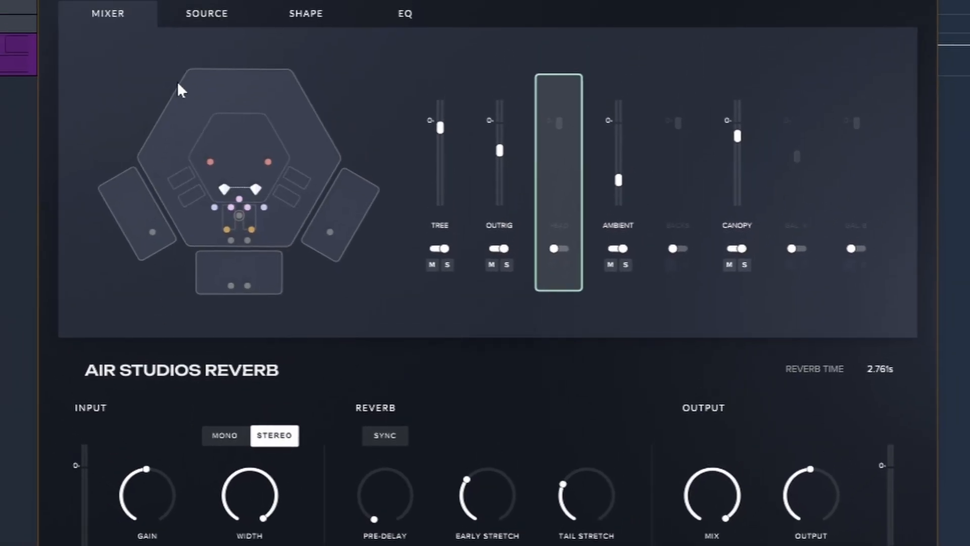
- Rotate the sound source's direction to face right, and return it to the front at 1°
click(205, 15)
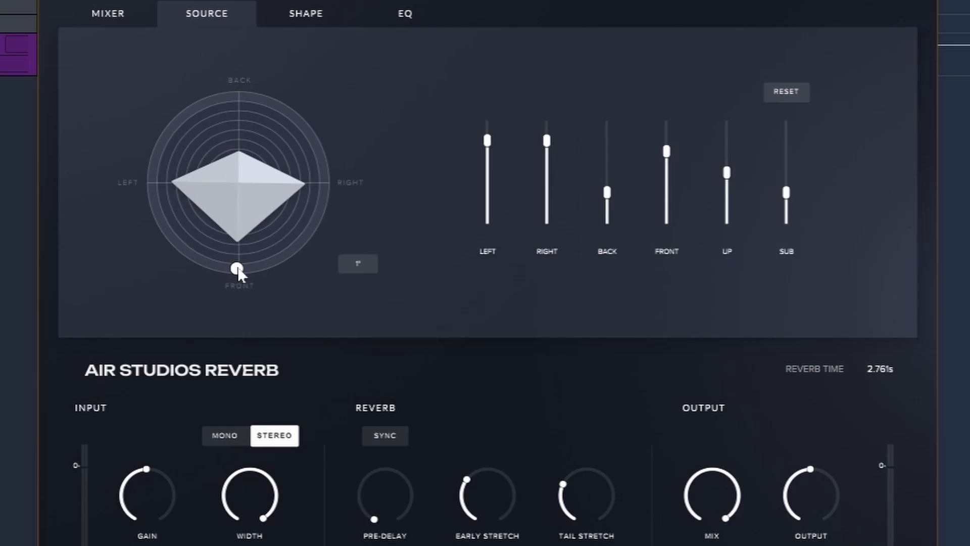
drag(238, 272, 326, 184)
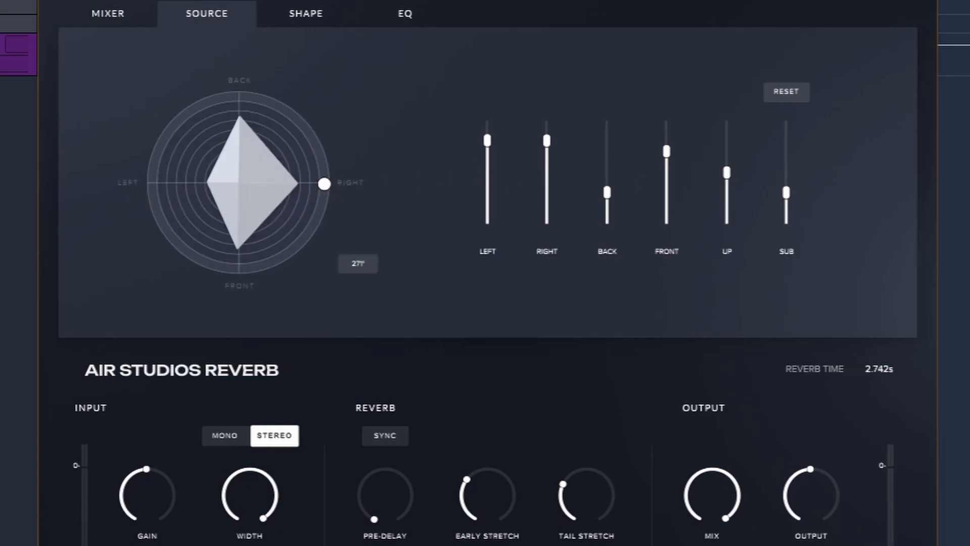
drag(330, 183, 236, 316)
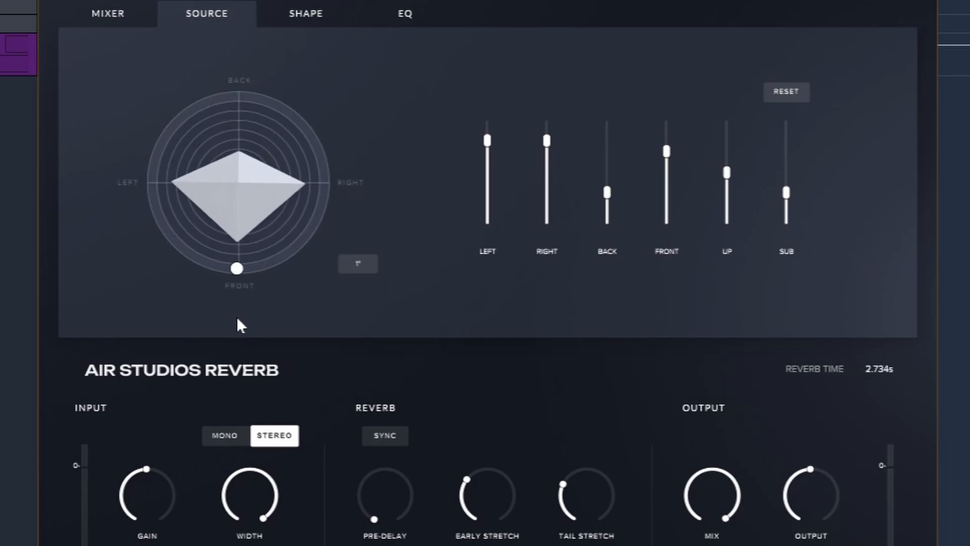
- View the reverb's EQ page, and return to the microphone mixer to check the tail stretch and pre-delay controls
click(397, 13)
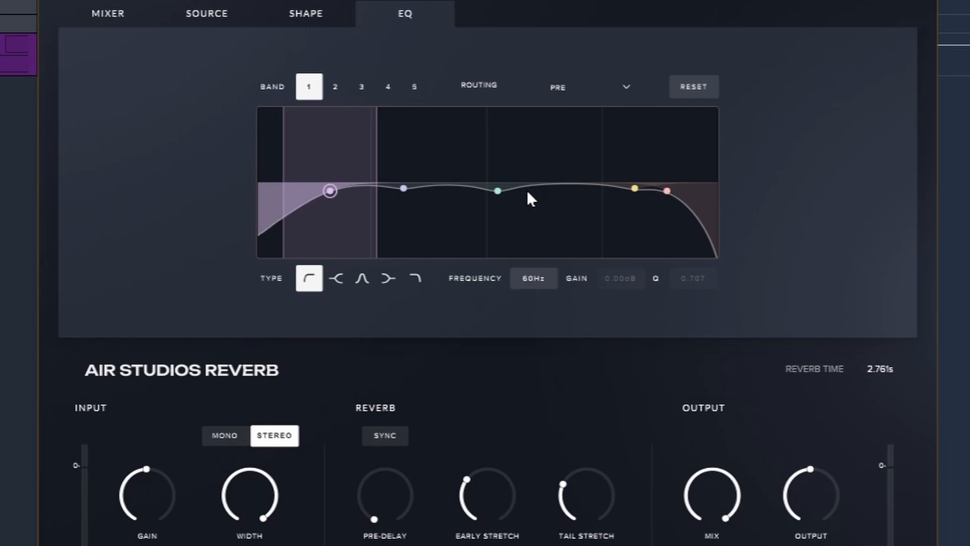
click(84, 14)
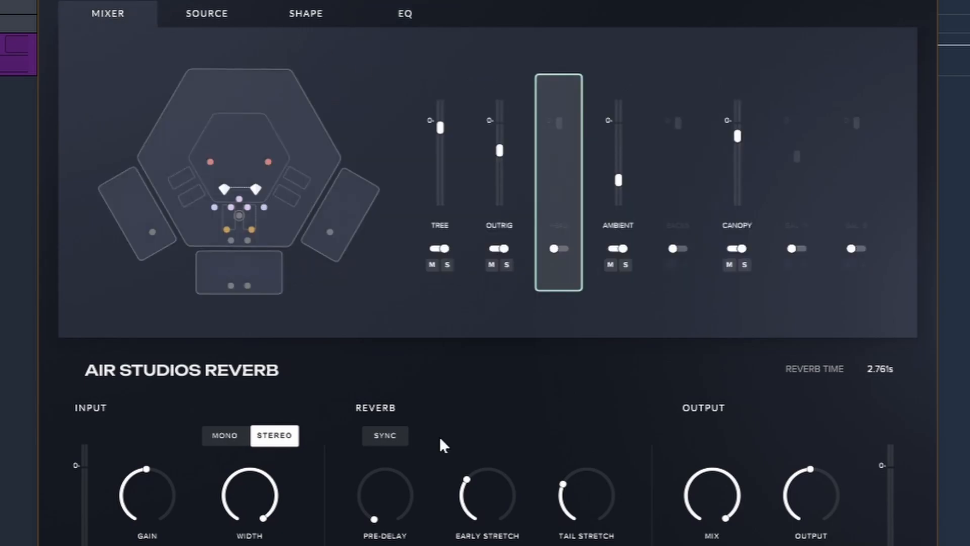
mouse_move(566, 478)
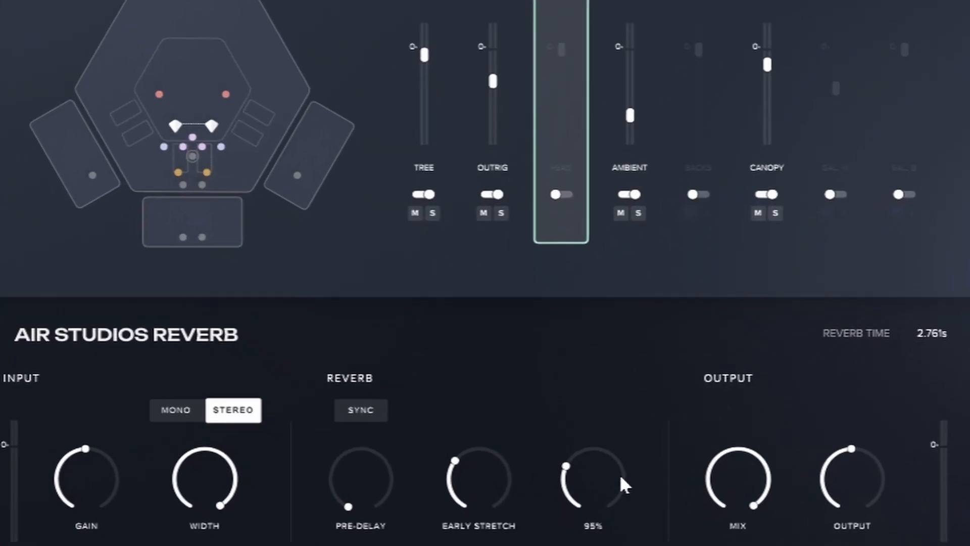
mouse_move(340, 473)
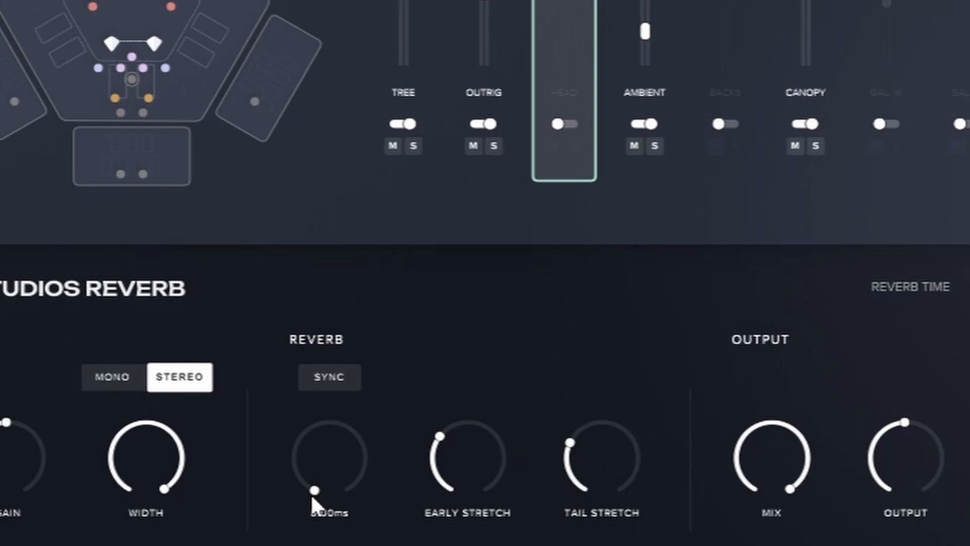
- Raise the reverb's pre-delay, including to 191 ms, and return it to 0 ms
drag(313, 496, 298, 435)
drag(306, 467, 318, 544)
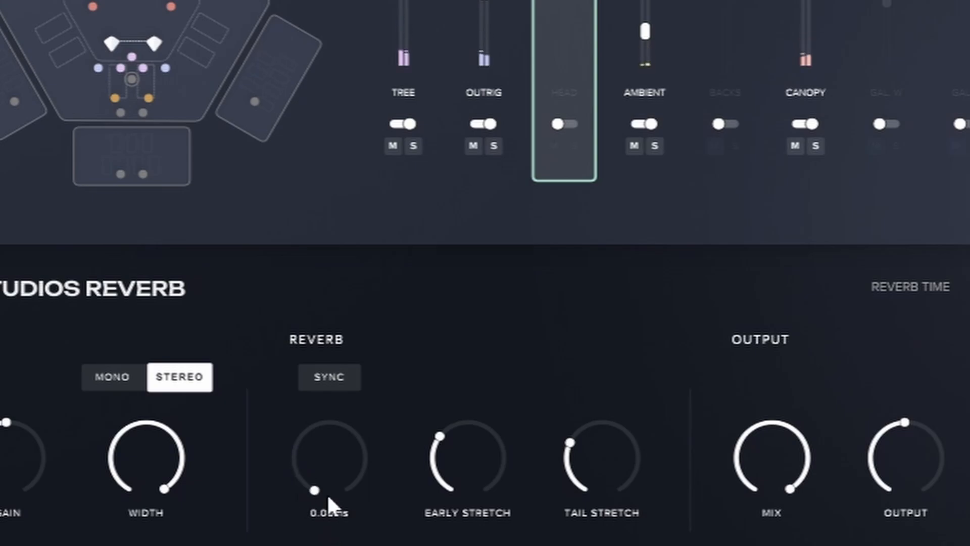
drag(305, 481, 284, 376)
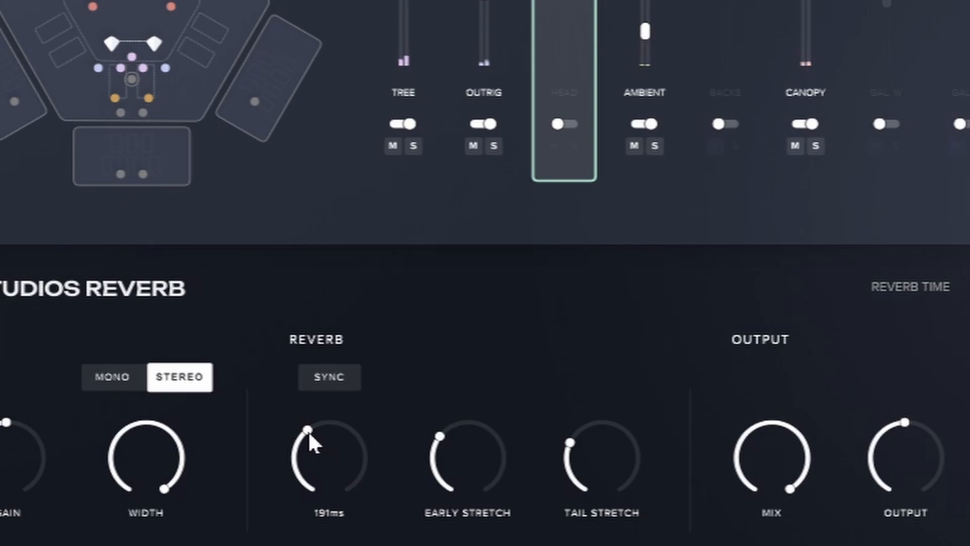
drag(307, 430, 294, 478)
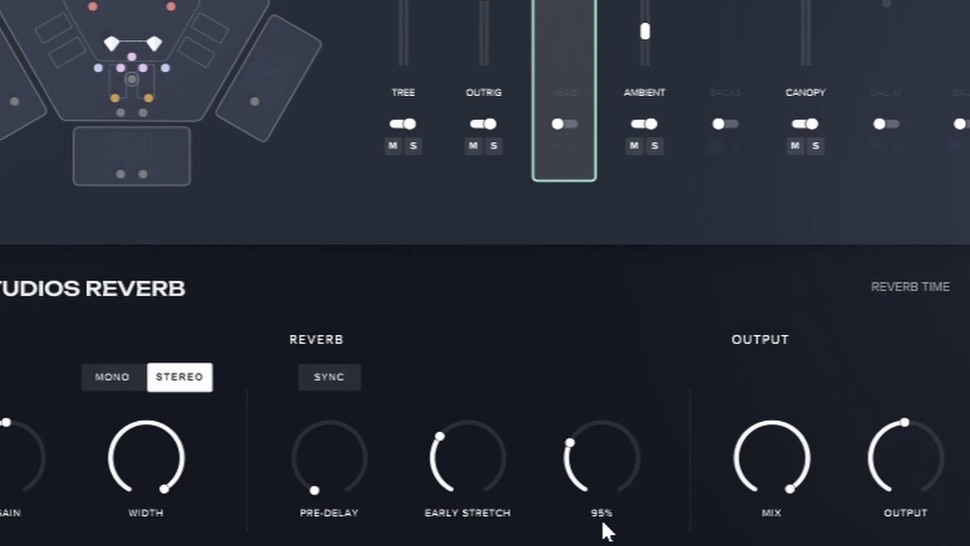
- Try the tail stretch at 200%, shorten it to 82%, 74% and 66%, and return it to about its original setting
drag(574, 452, 526, 150)
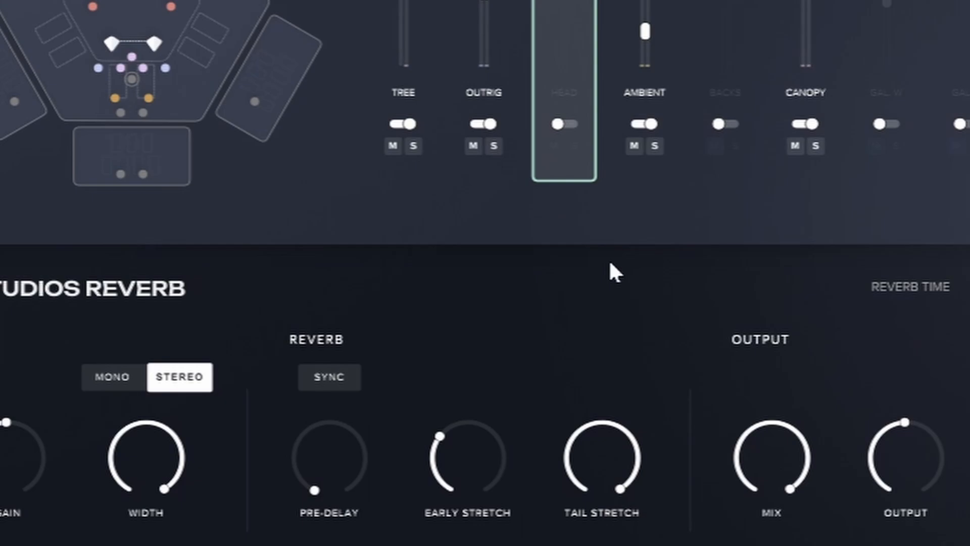
mouse_move(594, 452)
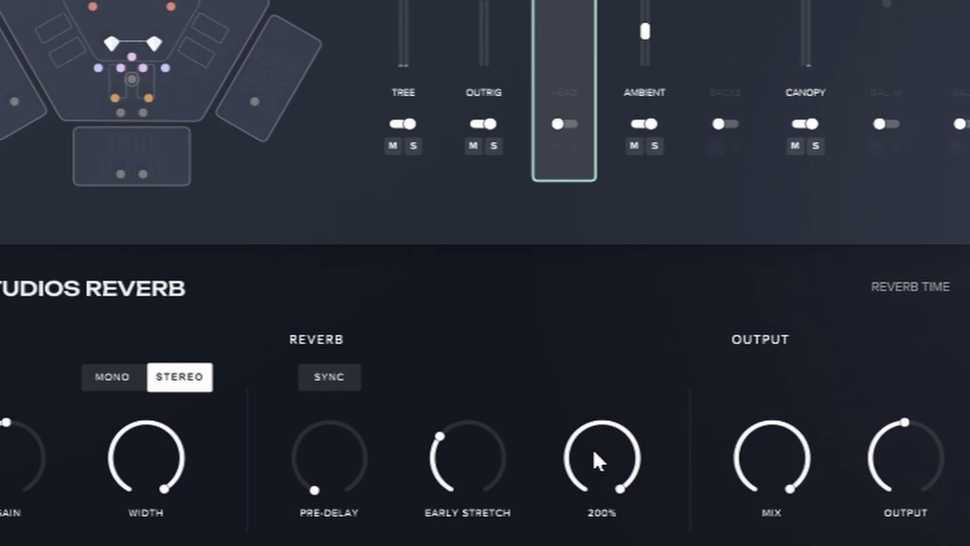
drag(592, 447, 430, 545)
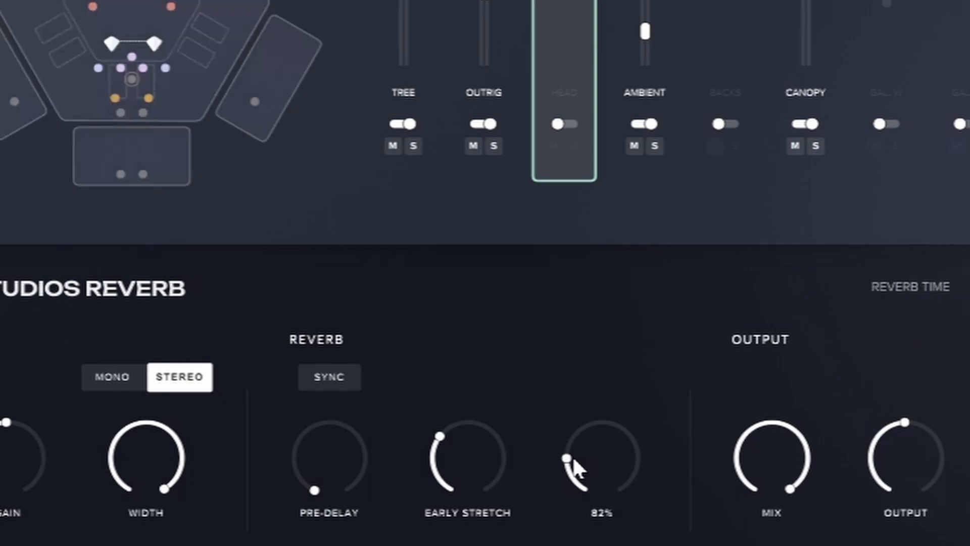
drag(571, 456, 575, 475)
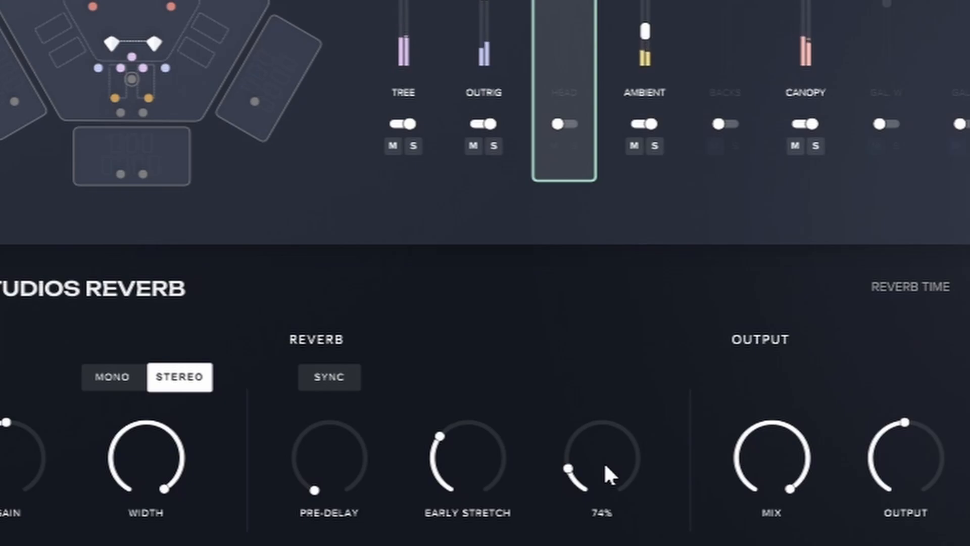
drag(589, 466, 584, 479)
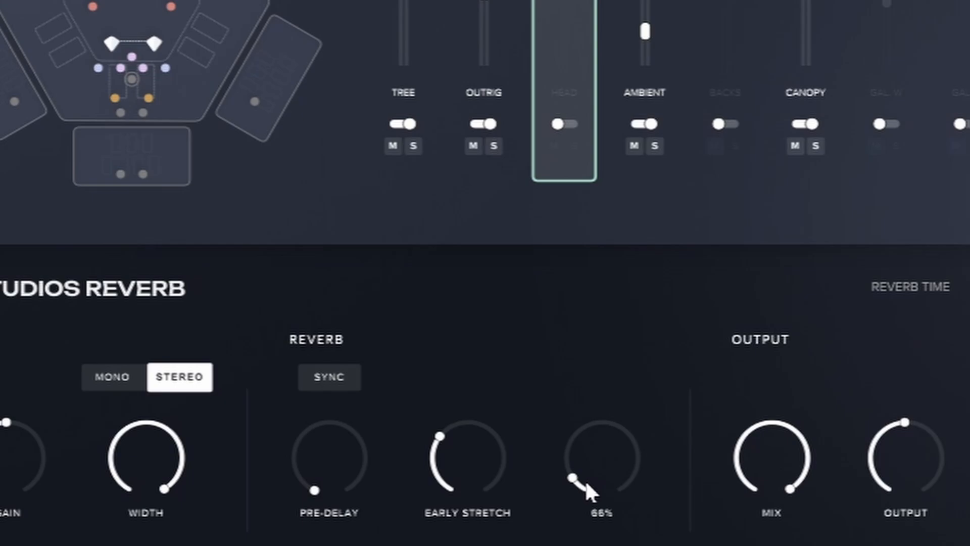
drag(585, 478, 571, 423)
- Lower the output mix to about half and return it to fully wet
drag(765, 458, 783, 538)
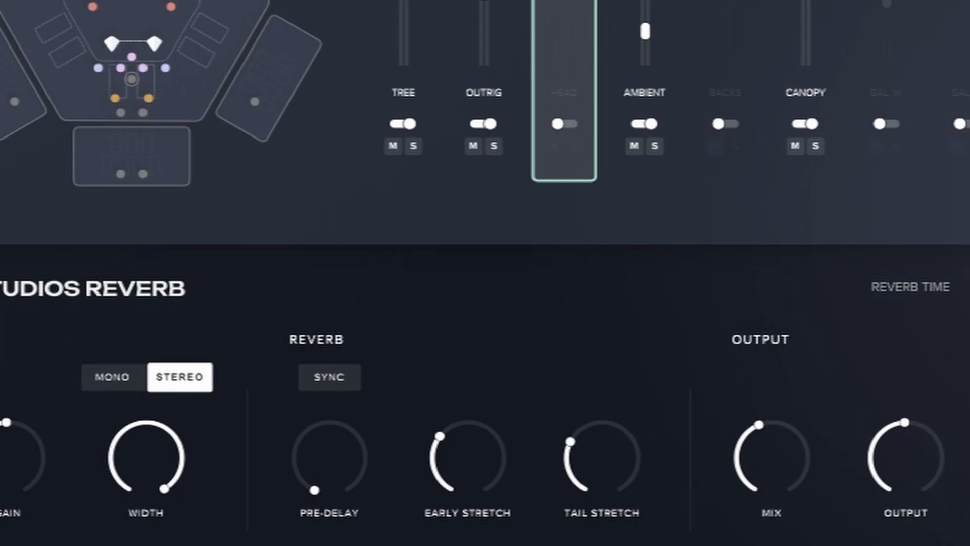
drag(760, 459, 764, 467)
mouse_move(731, 419)
mouse_move(740, 444)
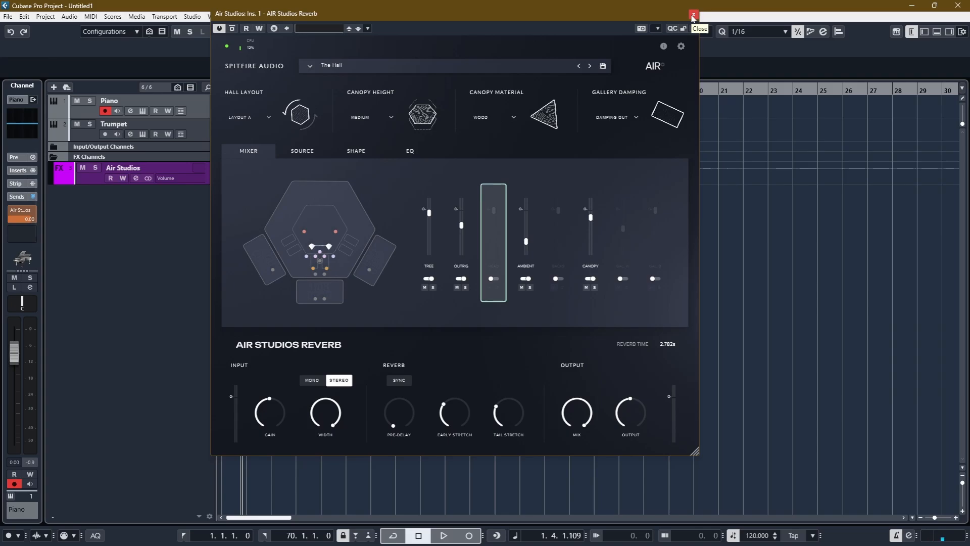
- Close the Air Studios FX channel's reverb window and open the Trumpet track's channel settings
click(693, 15)
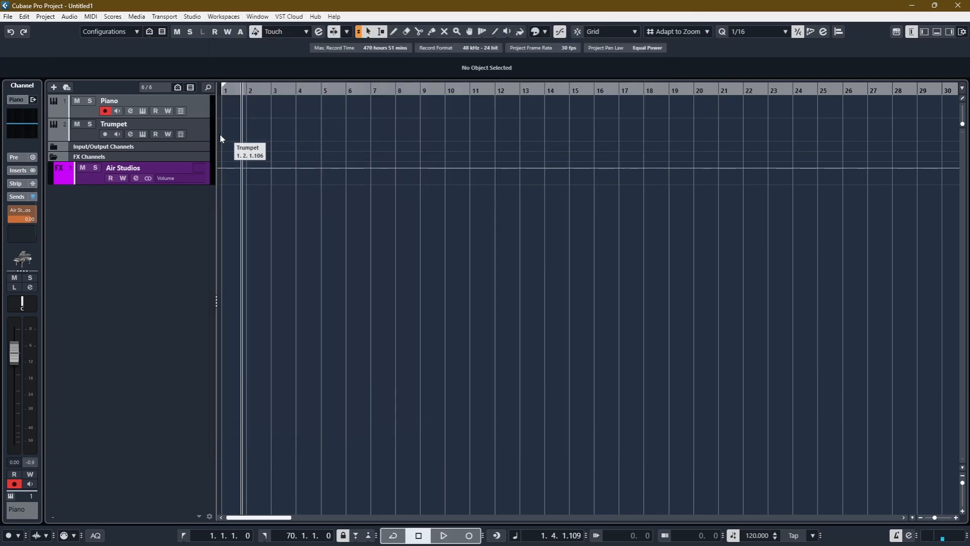
click(206, 136)
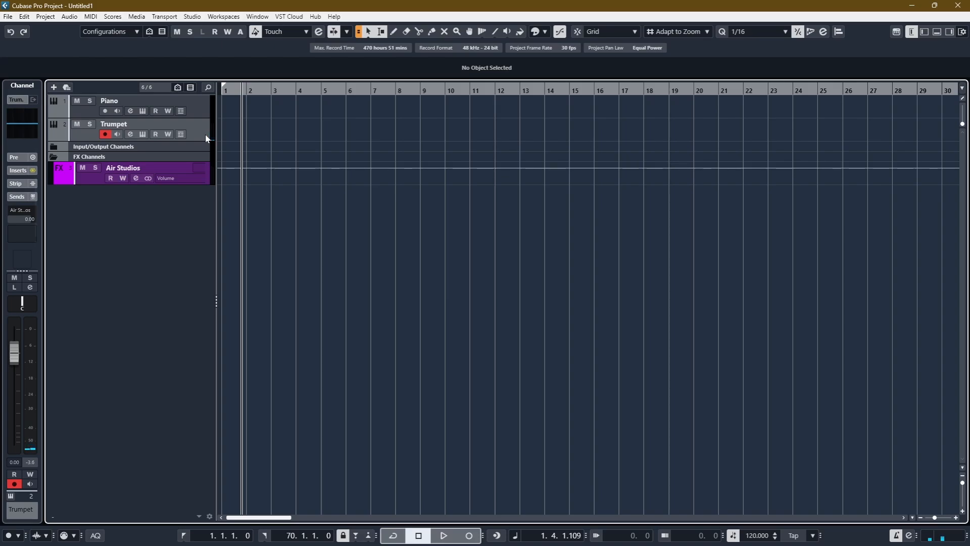
key(e)
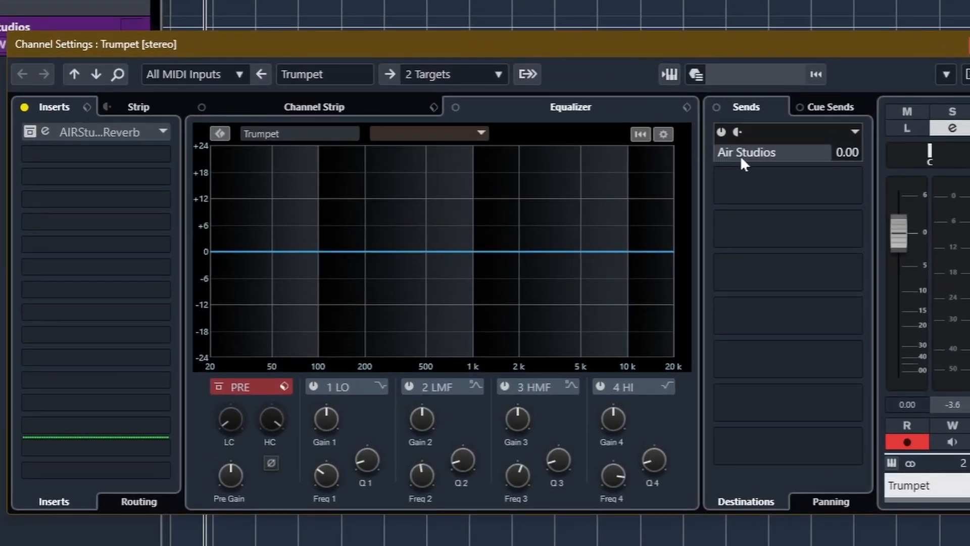
- Enable the Trumpet channel's AIR Studios Reverb insert and open its editor in place of the channel settings
click(29, 132)
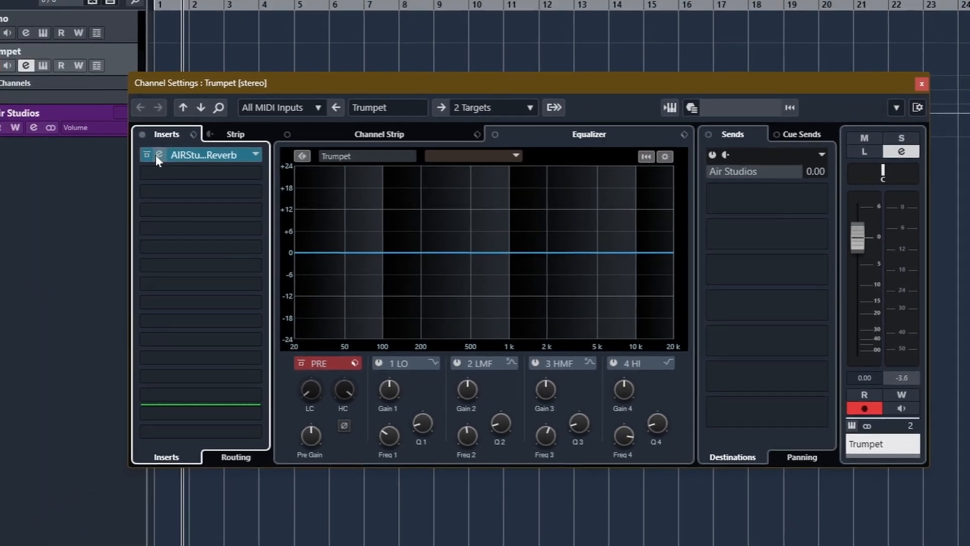
click(150, 130)
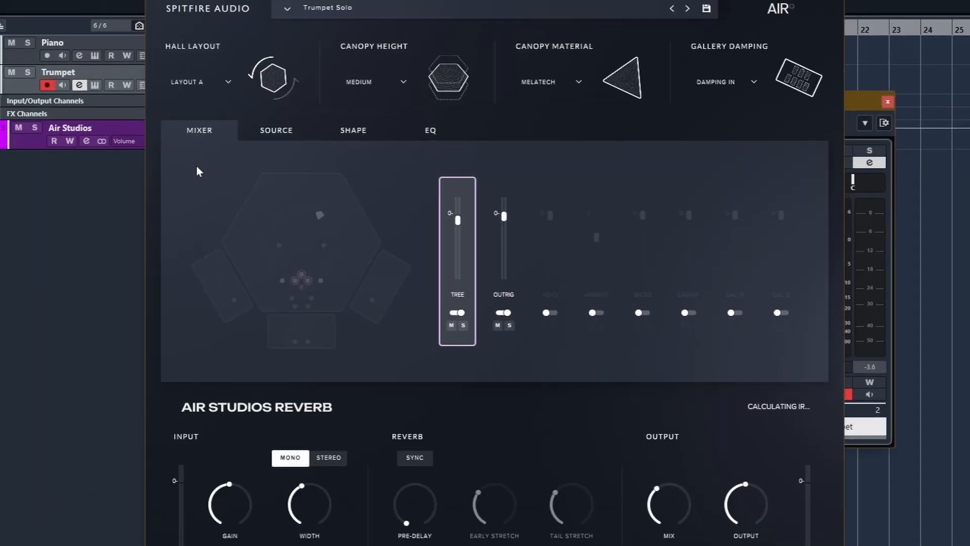
click(887, 102)
drag(322, 10, 387, 16)
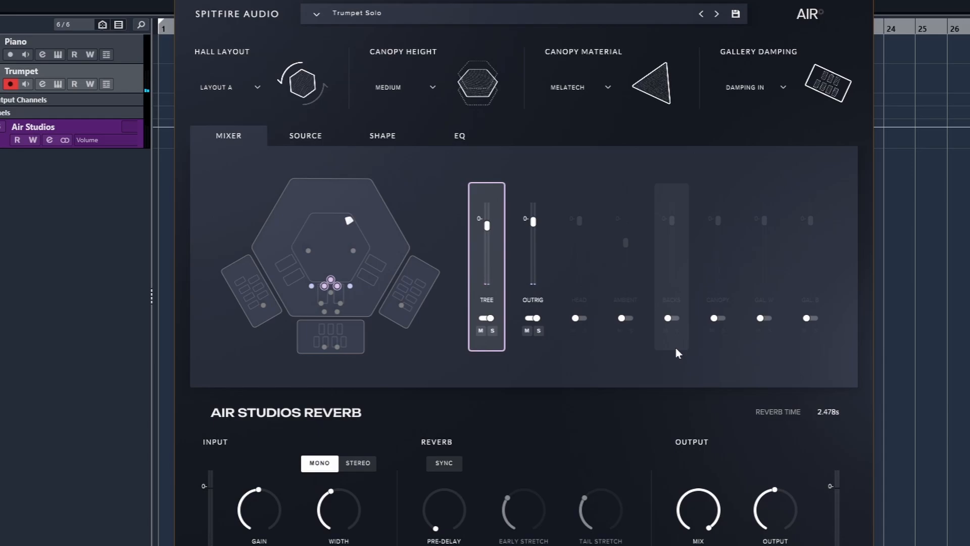
- Lower the Trumpet reverb's mix to about half, and move the mono source around the hall and back near its starting position
drag(697, 516, 694, 545)
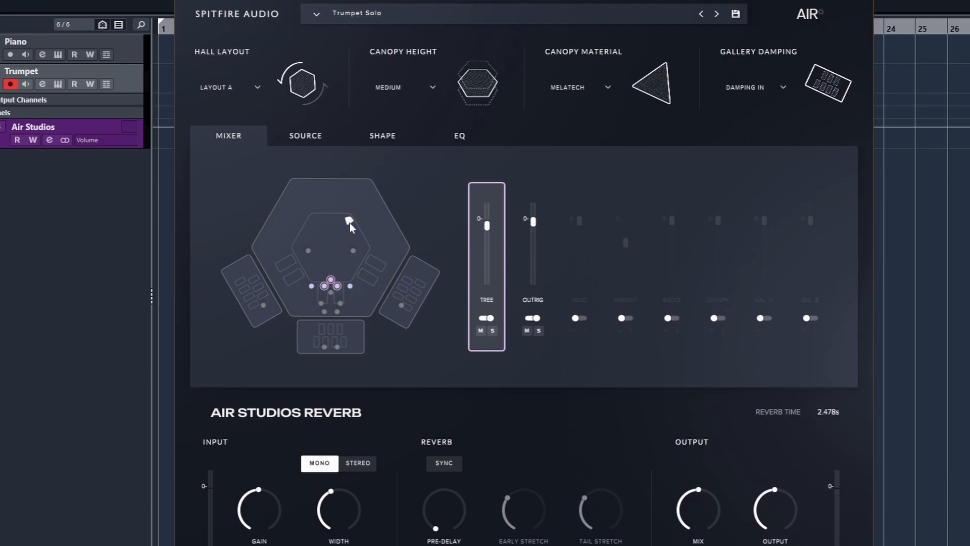
mouse_move(350, 226)
mouse_down()
mouse_move(294, 225)
mouse_move(293, 185)
mouse_up()
drag(283, 191, 280, 194)
drag(281, 199, 292, 306)
mouse_move(291, 308)
mouse_down()
mouse_move(347, 287)
mouse_move(343, 276)
mouse_up()
drag(343, 275, 359, 226)
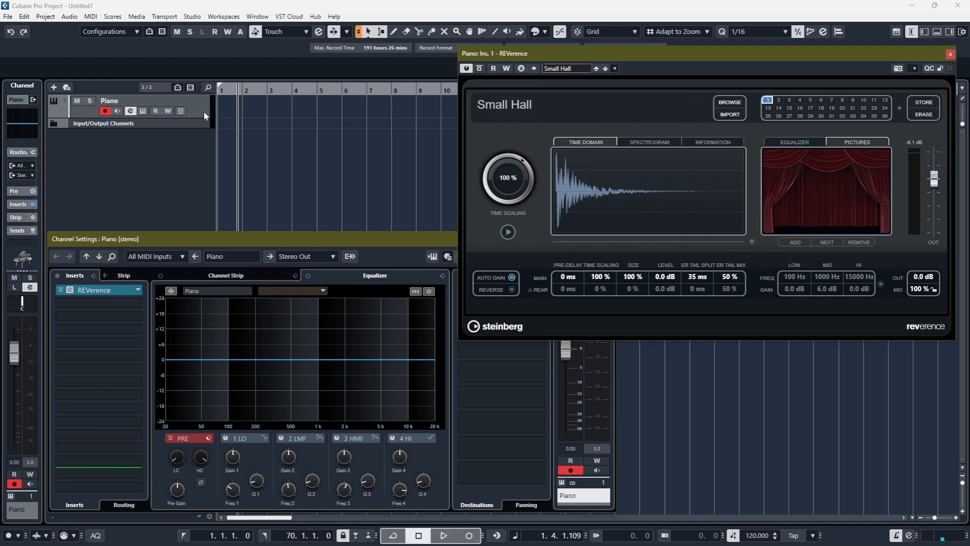
- Import 03 Seawash from the Exterior Atmospheres folder as REVerence's impulse response, with the file filter set to Any Type (*.*)
click(728, 117)
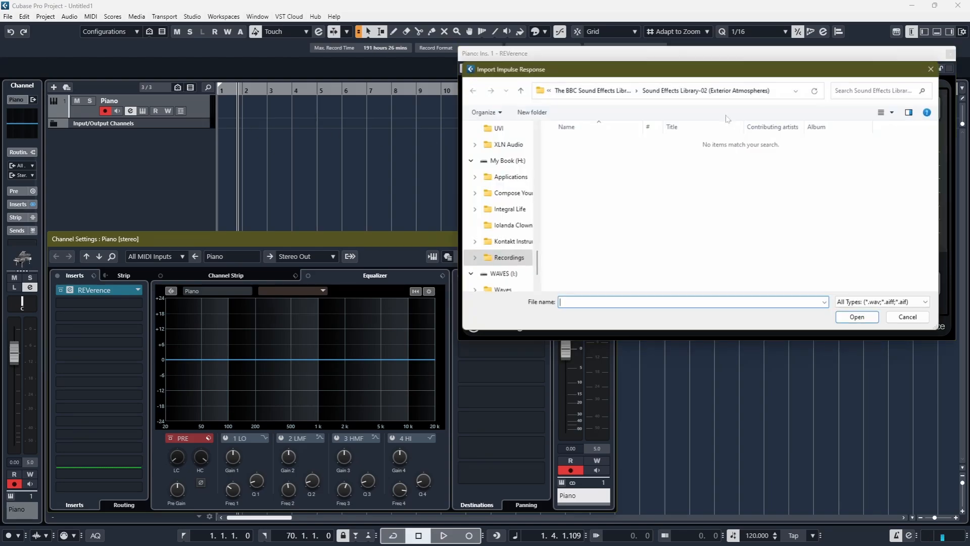
click(865, 302)
click(848, 344)
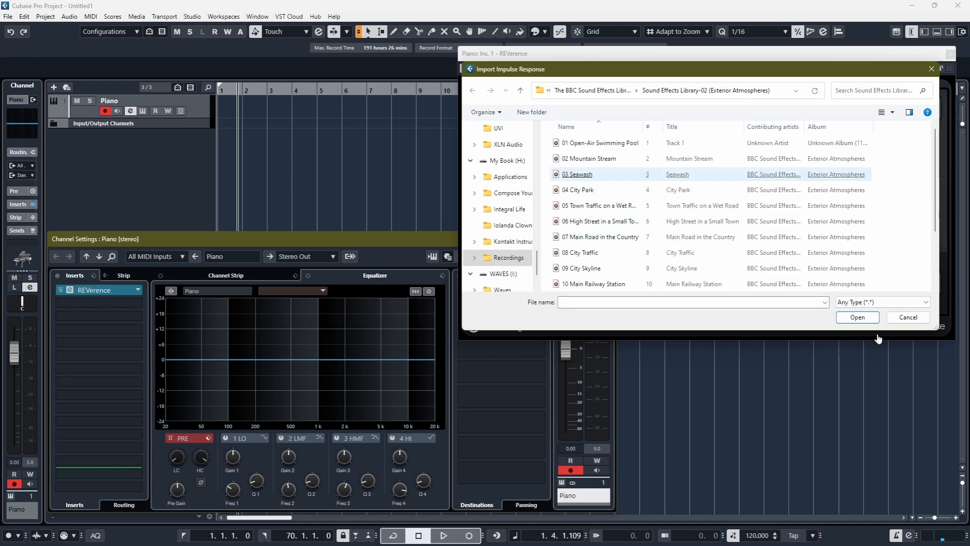
click(864, 319)
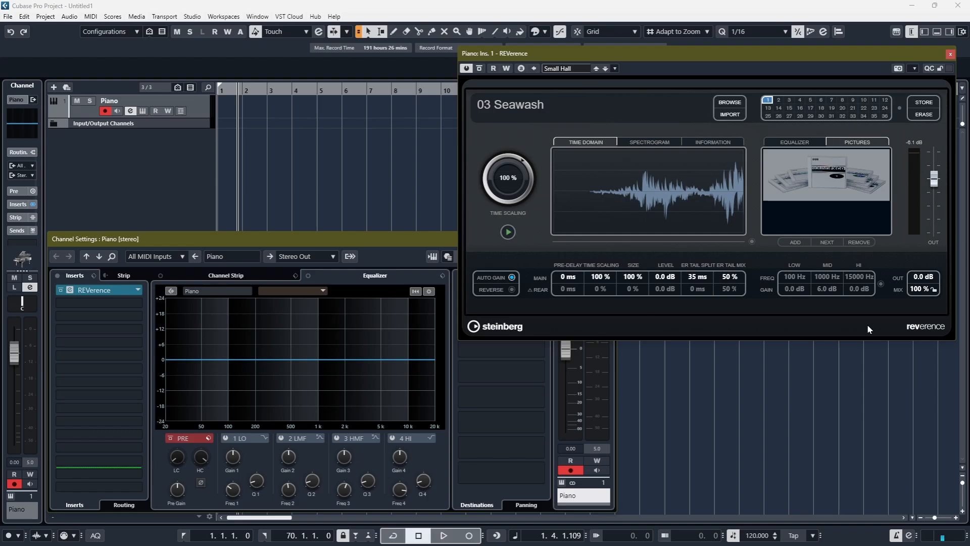